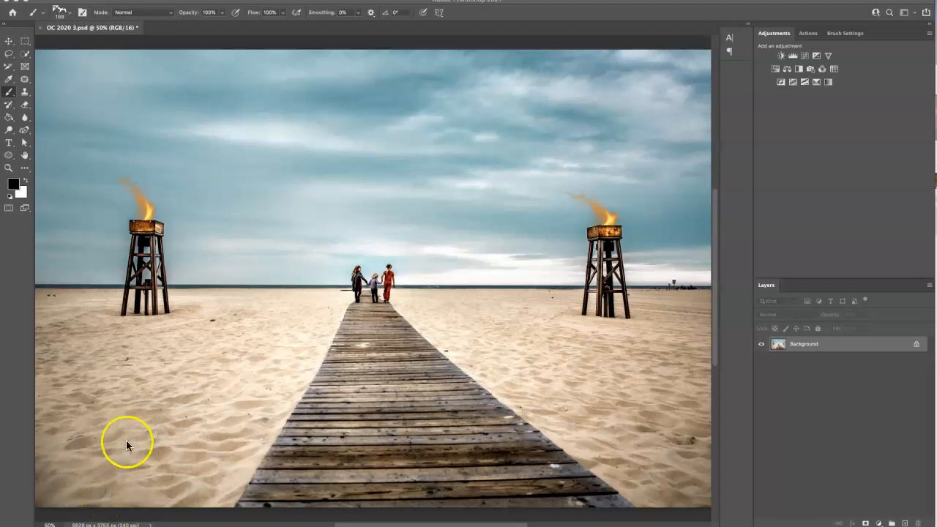
Look through the brushes in the Storyville Bird Brushes group.
left_click(64, 12)
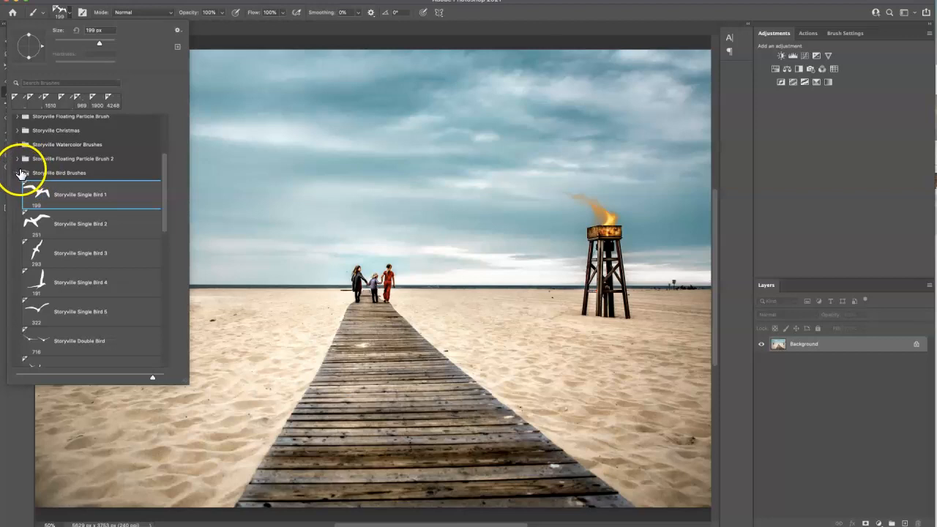
left_click(18, 172)
left_click(19, 292)
mouse_move(163, 178)
left_mouse_down()
mouse_move(163, 318)
mouse_move(166, 284)
left_mouse_up()
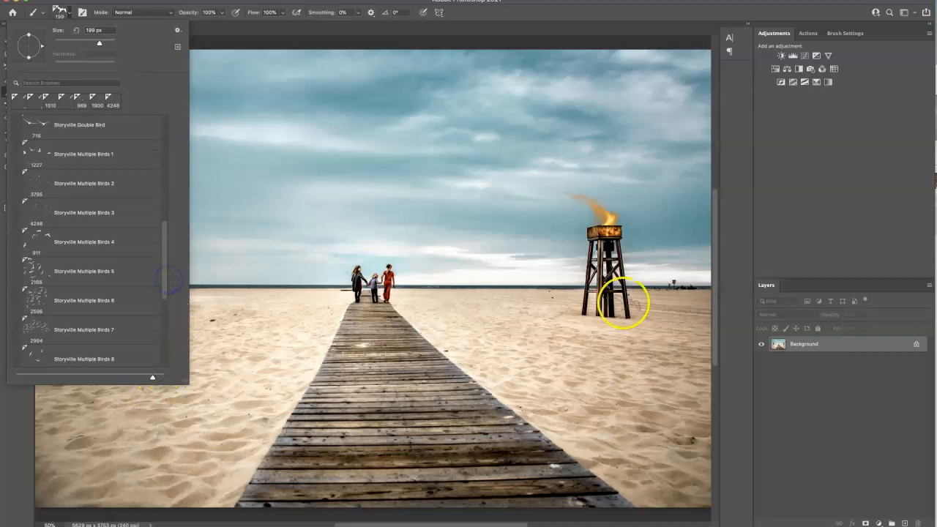
Add a new empty layer above the Background and choose the Storyville Single Bird 1 brush.
left_click(906, 522)
left_click(906, 522)
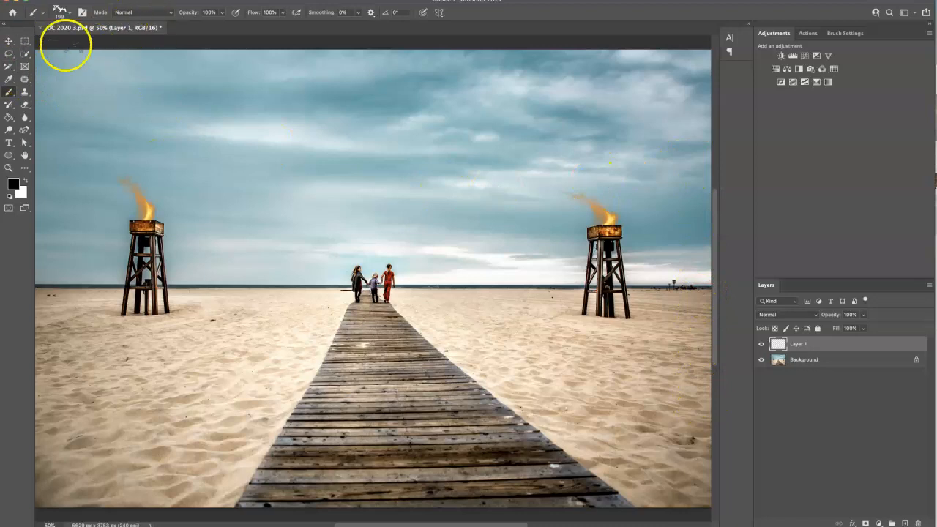
left_click(62, 14)
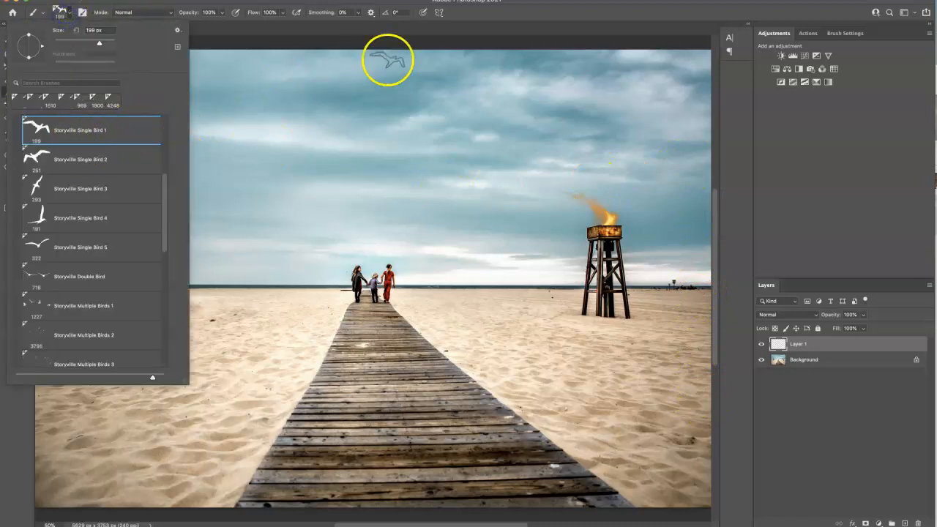
left_click(517, 25)
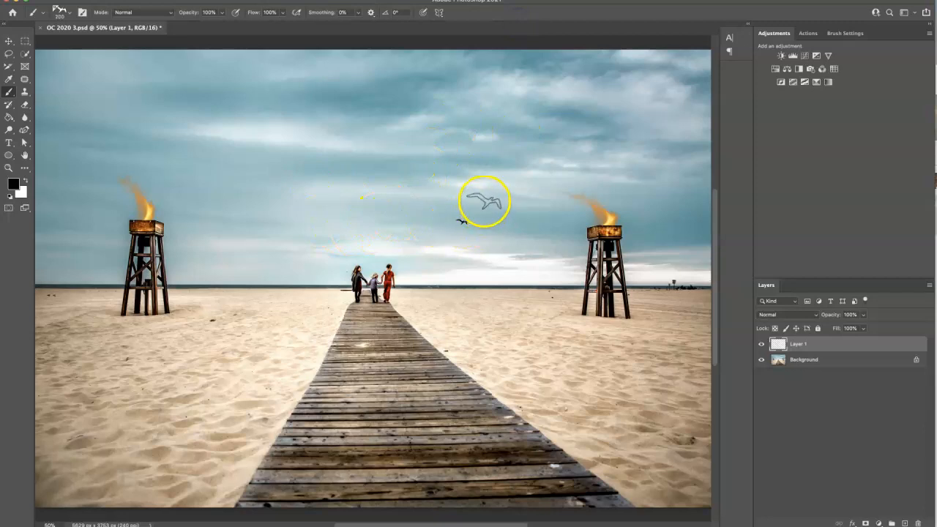
Stamp three black birds of different small sizes in the sky above the family, undoing any oversized stamps.
key("ctrl+z")
key("bracketleft")
key("bracketleft")
key("bracketleft")
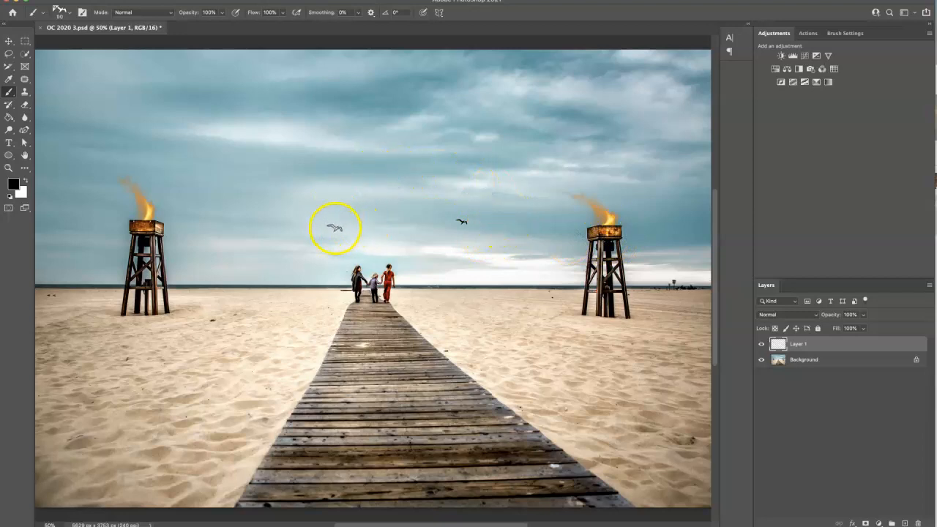
left_click(349, 203)
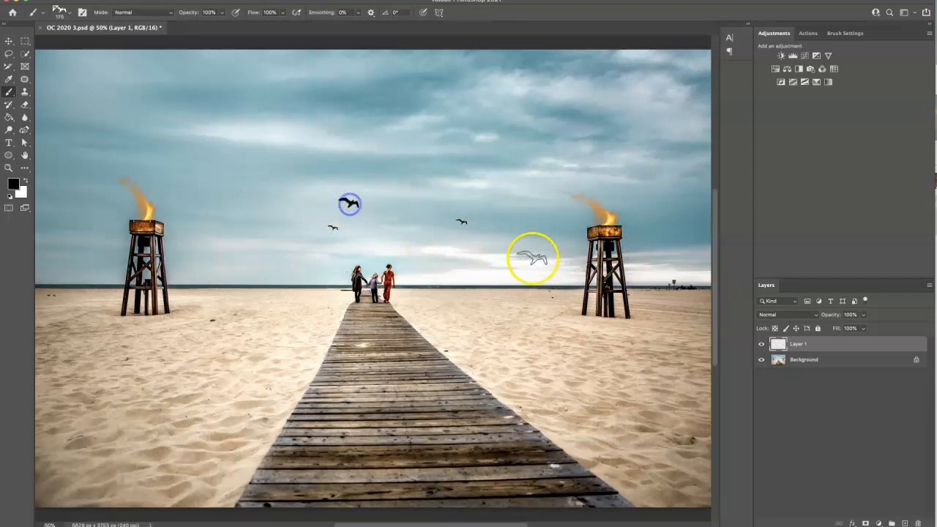
key("super+z")
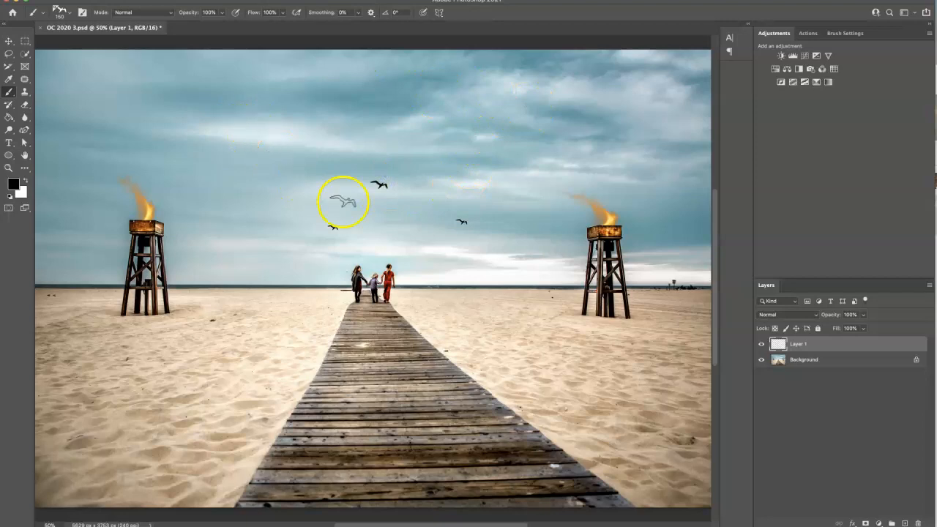
Lower the bird layer's opacity to 46% and apply a Gaussian Blur with a radius of 3.9 pixels.
left_click_drag(839, 313, 822, 318)
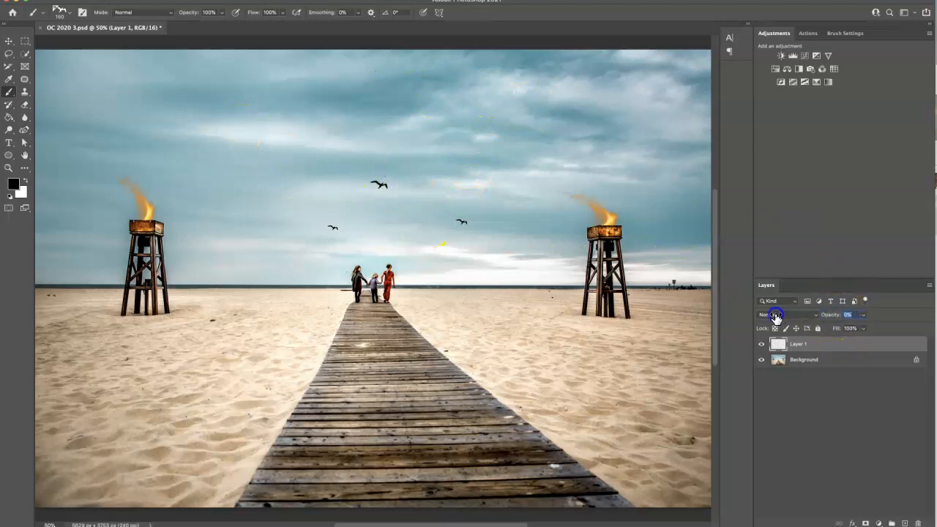
left_click_drag(798, 318, 802, 316)
left_click(189, 0)
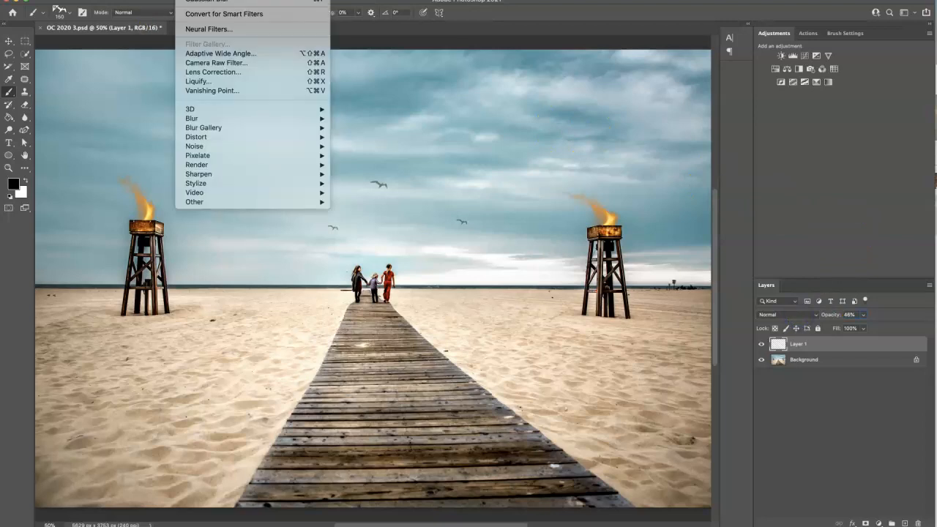
left_click(197, 120)
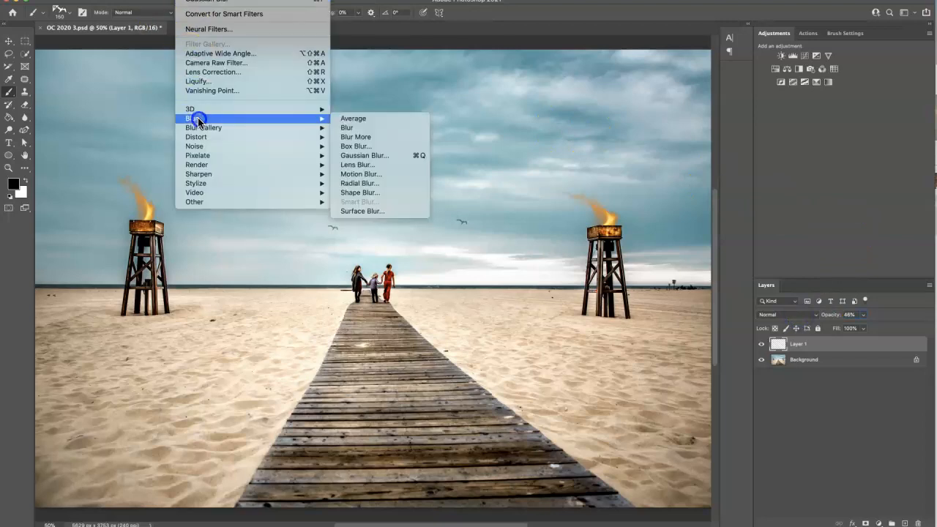
left_click(433, 154)
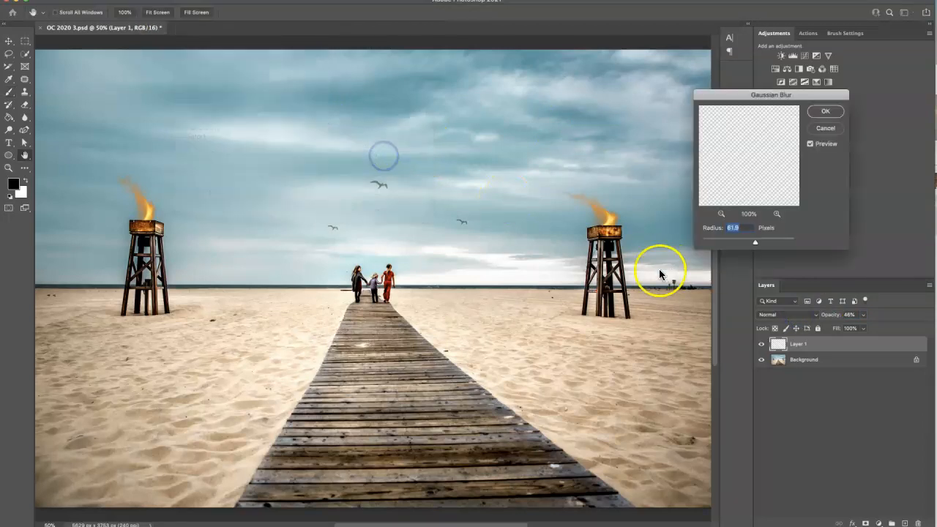
left_click(722, 244)
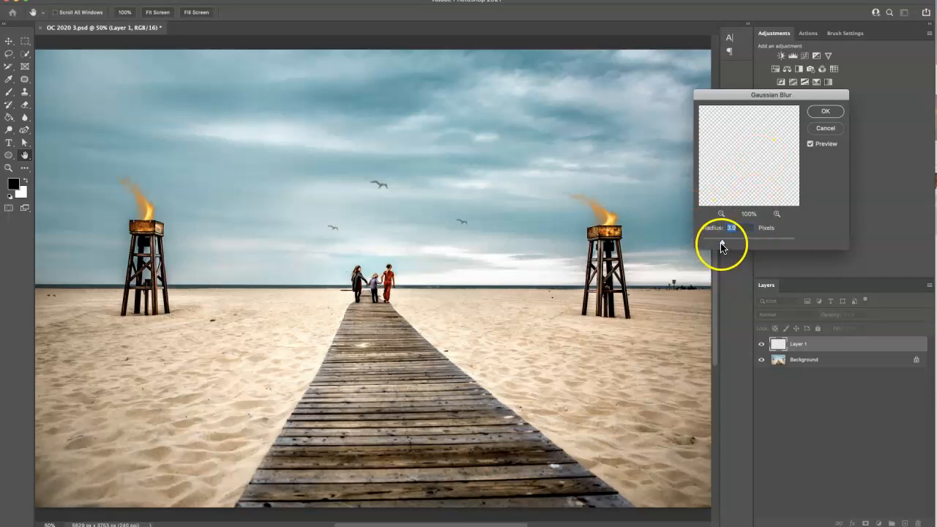
left_click(825, 111)
key("b")
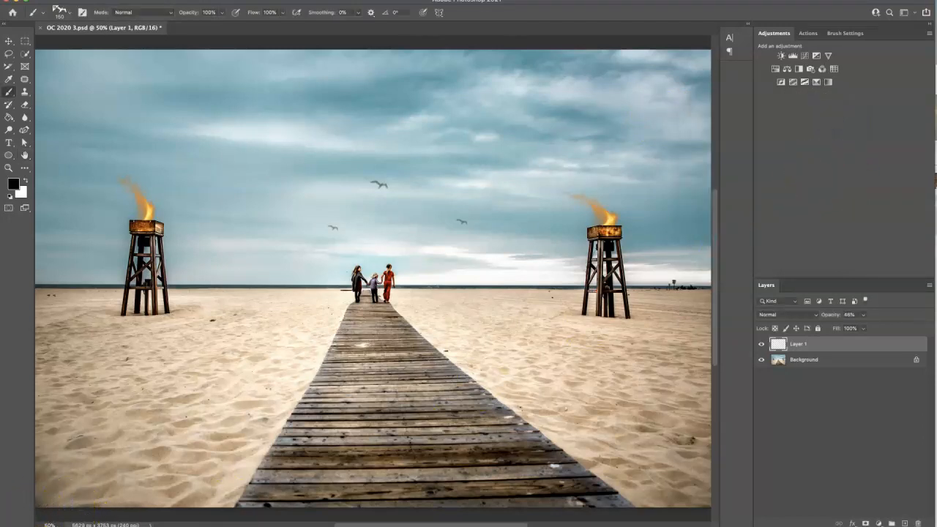
Stamp four more birds of varying sizes around the first ones on a new layer and set its opacity to 31%.
left_click(904, 524)
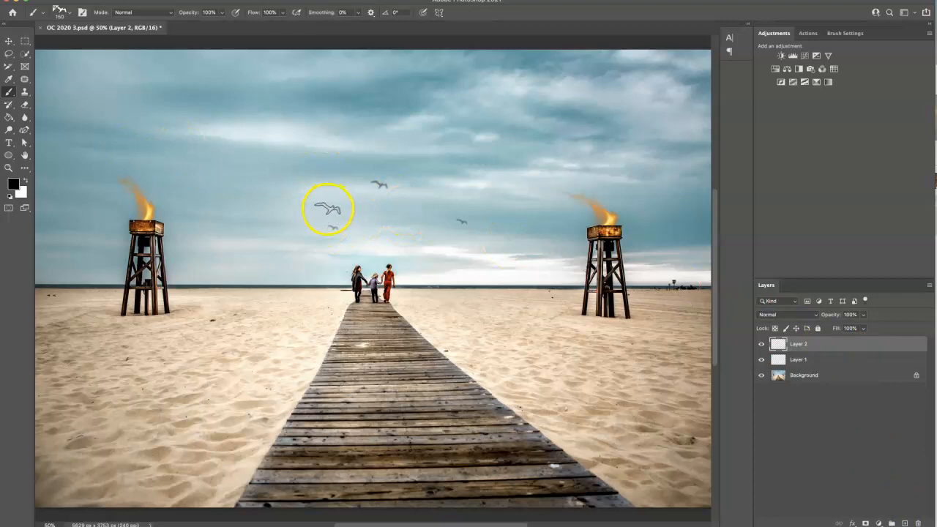
key("bracketright")
left_click(332, 193)
key("bracketleft")
left_click(434, 198)
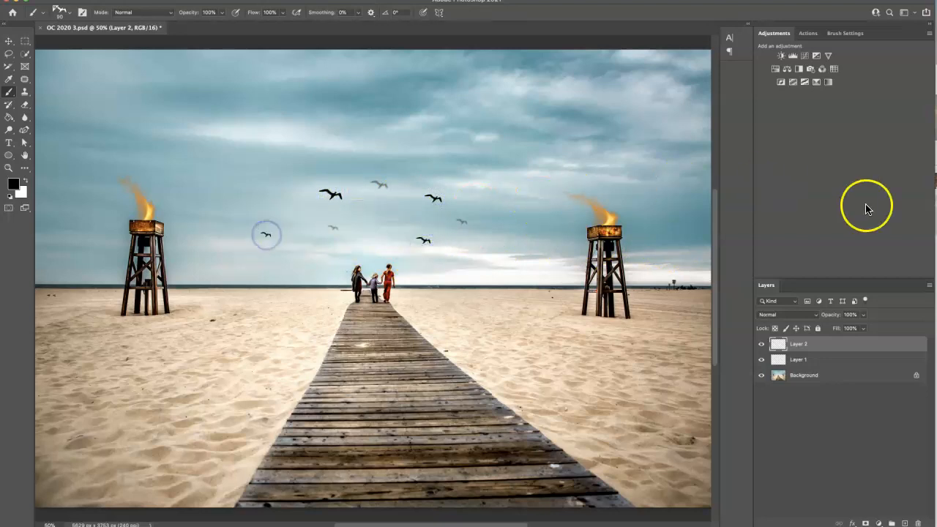
left_click_drag(834, 316, 834, 315)
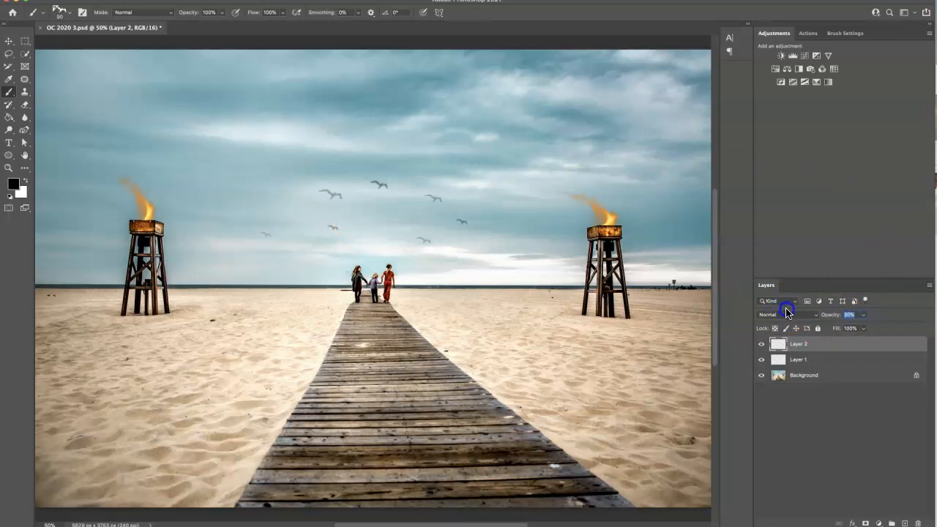
Stamp a bird high in the sky with the Storyville Single Bird 3 brush at 175 px.
left_click(69, 15)
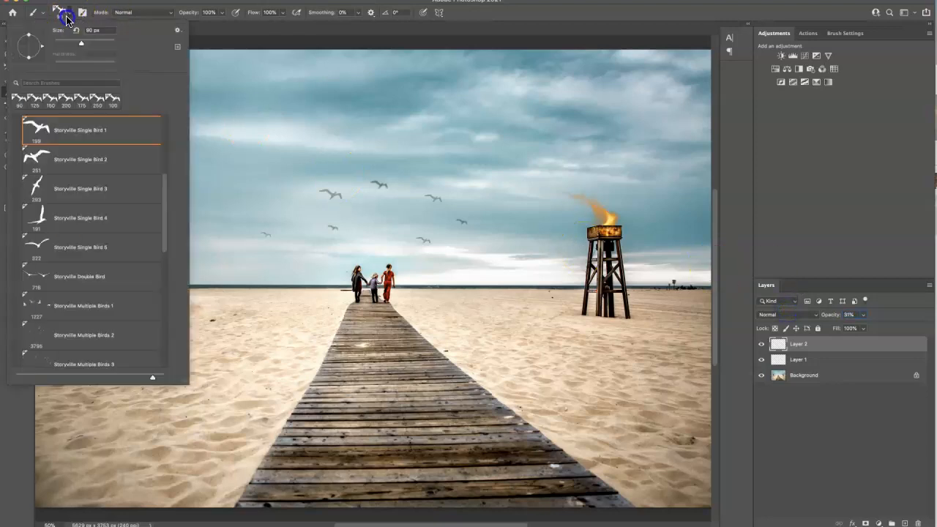
left_click(69, 191)
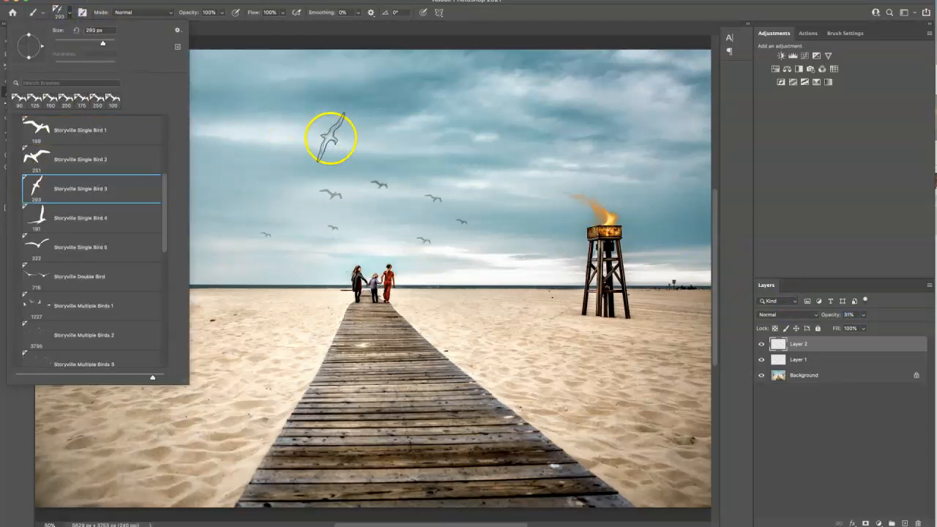
left_click(505, 28)
left_click(309, 120)
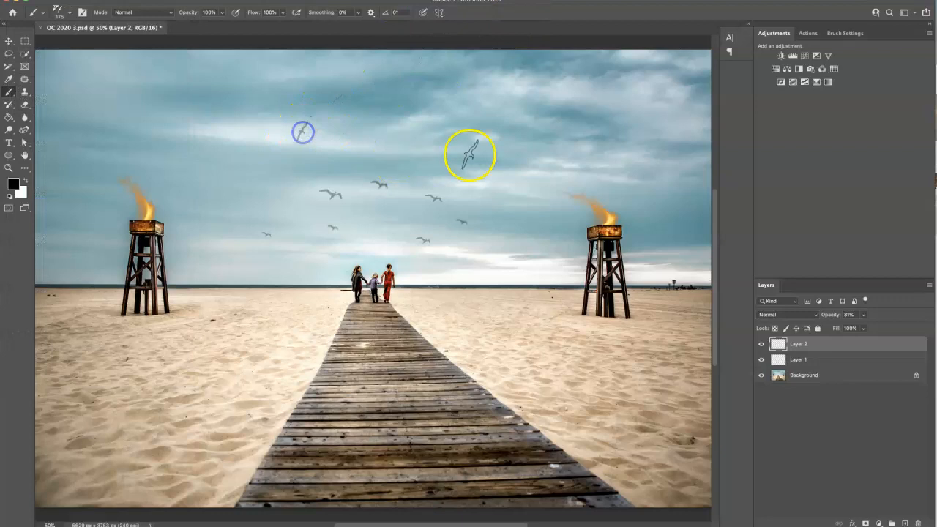
Delete both bird layers and add a new empty layer above the Background.
left_click(788, 364, "shift")
left_click_drag(796, 359, 918, 522)
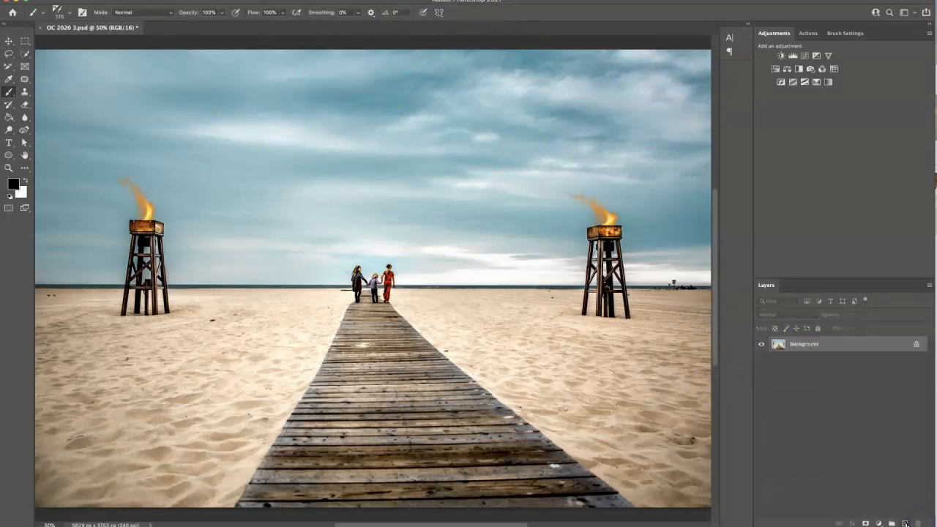
left_click(905, 523)
Choose the Storyville Multiple Birds 3 brush.
left_click(68, 14)
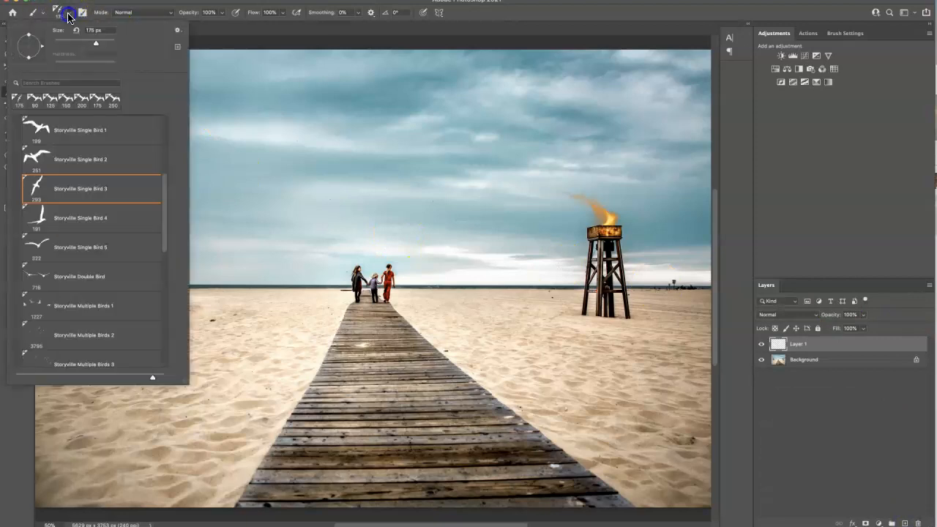
left_click_drag(164, 240, 165, 266)
left_click(92, 302)
left_click(527, 21)
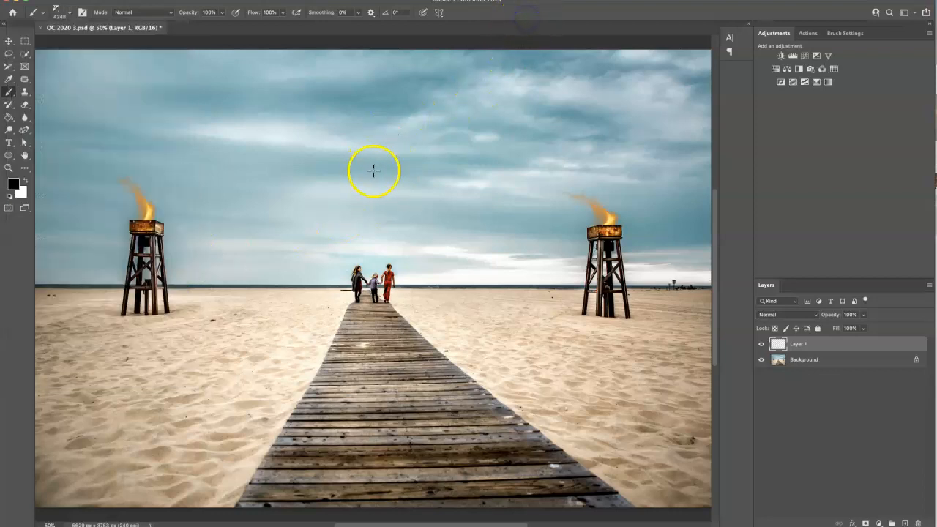
Stamp the flock once in the sky above the family at a 2300 px brush size and set the layer's opacity to 51%.
key("bracketleft")
key("bracketleft")
key("bracketleft")
key("bracketleft")
key("bracketleft")
key("bracketleft")
key("bracketleft")
key("bracketleft")
key("bracketleft")
key("bracketleft")
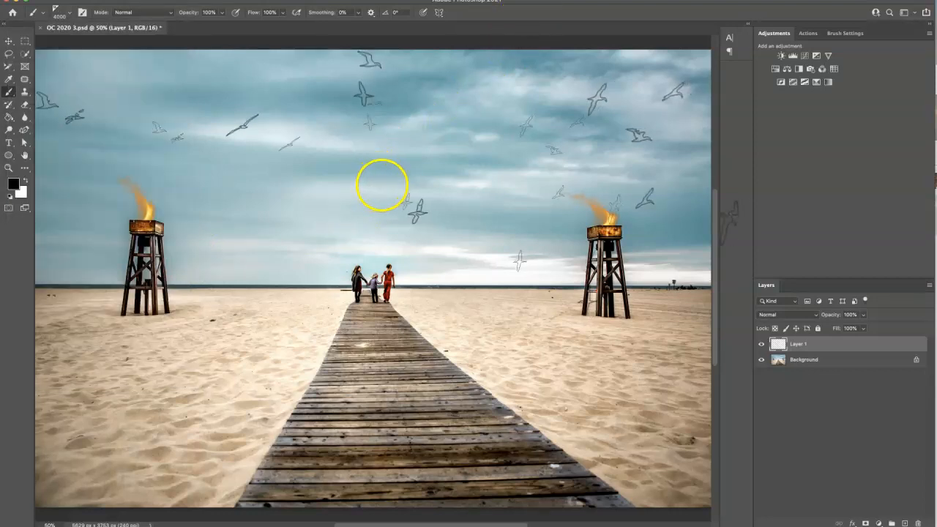
key("bracketleft")
key("bracketleft")
key("bracketleft")
key("bracketleft")
key("bracketleft")
key("bracketleft")
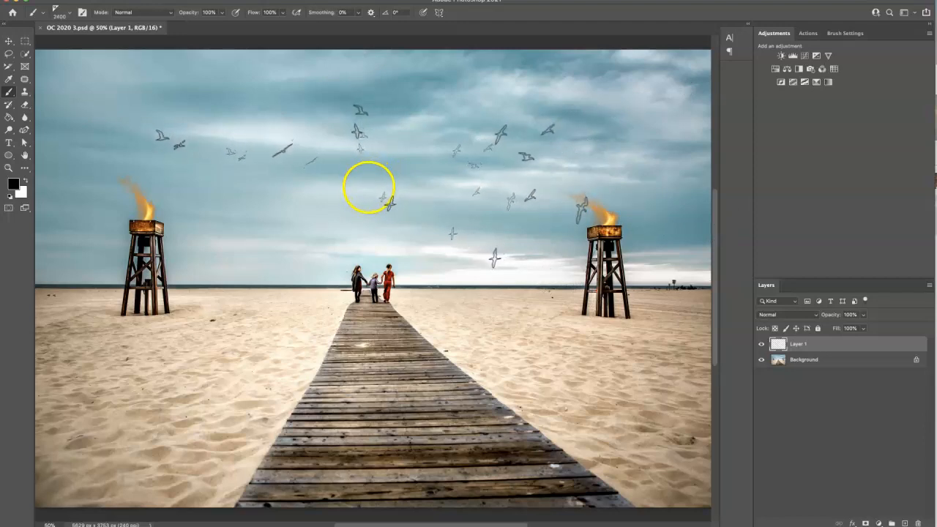
key("bracketleft")
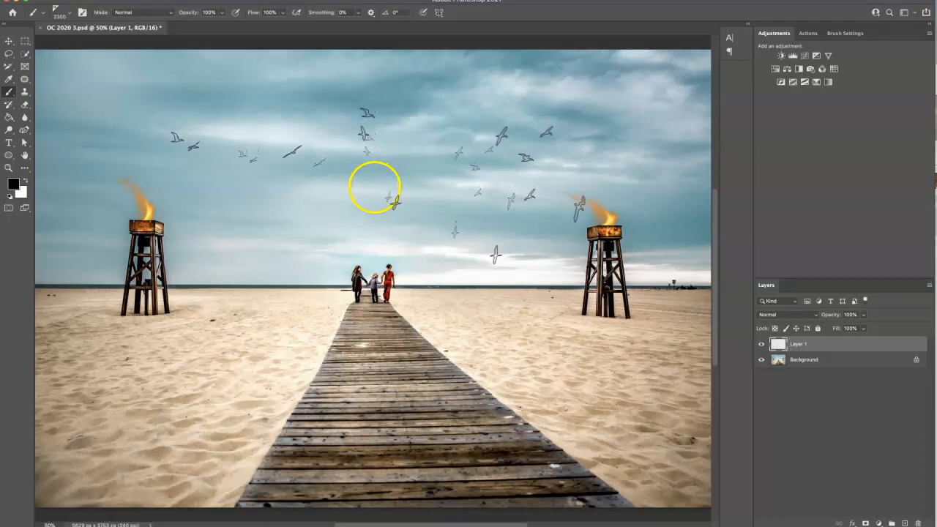
left_click(374, 186)
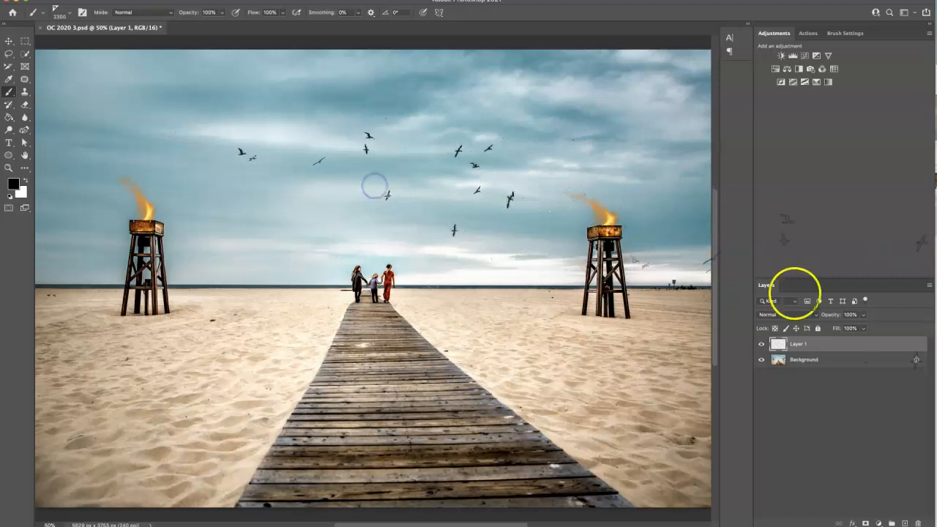
left_click_drag(832, 316, 831, 317)
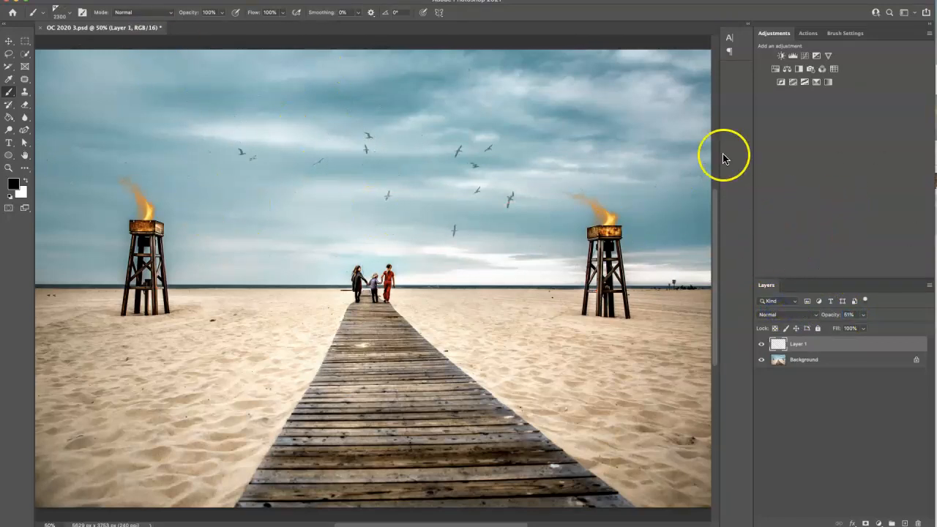
Replace the flock layer with a new empty layer and choose the Storyville Scattered Birds 3 brush.
left_click_drag(772, 342, 918, 521)
left_click(906, 522)
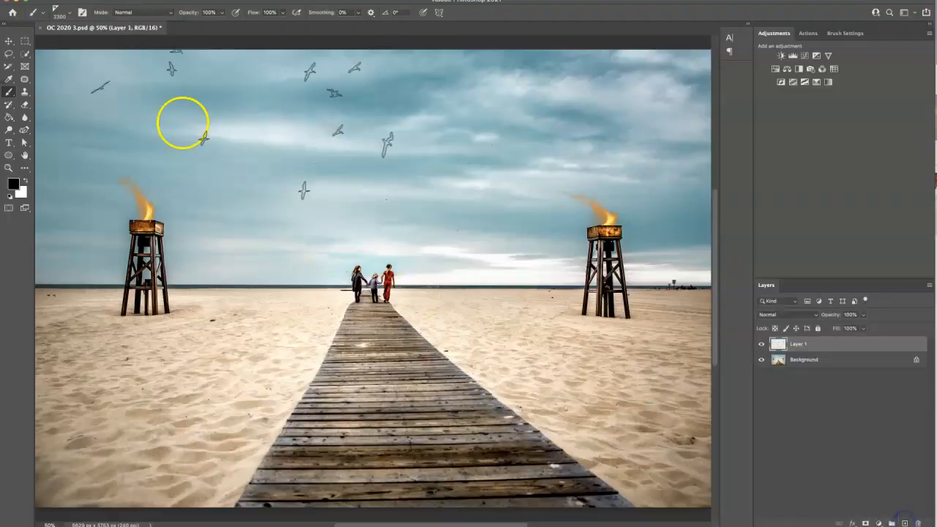
left_click(71, 19)
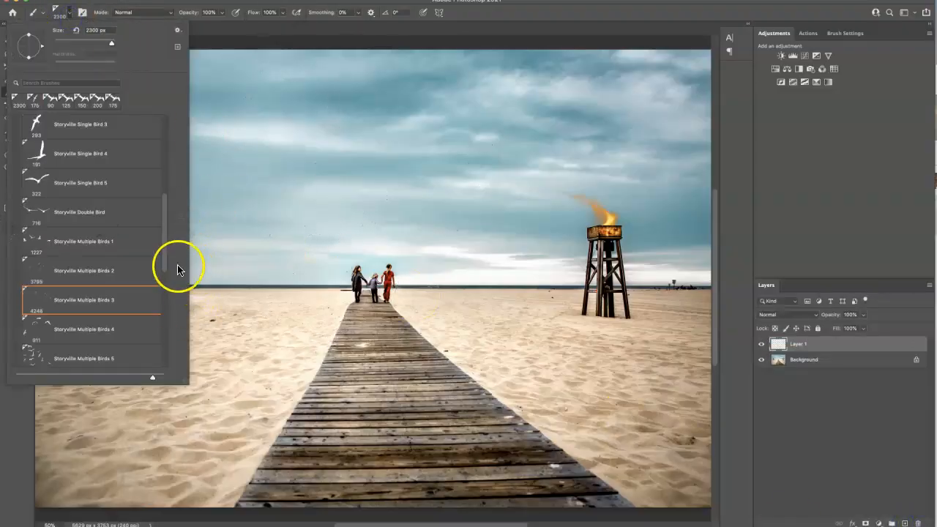
scroll(163, 282, "down", 3)
left_click_drag(163, 281, 161, 312)
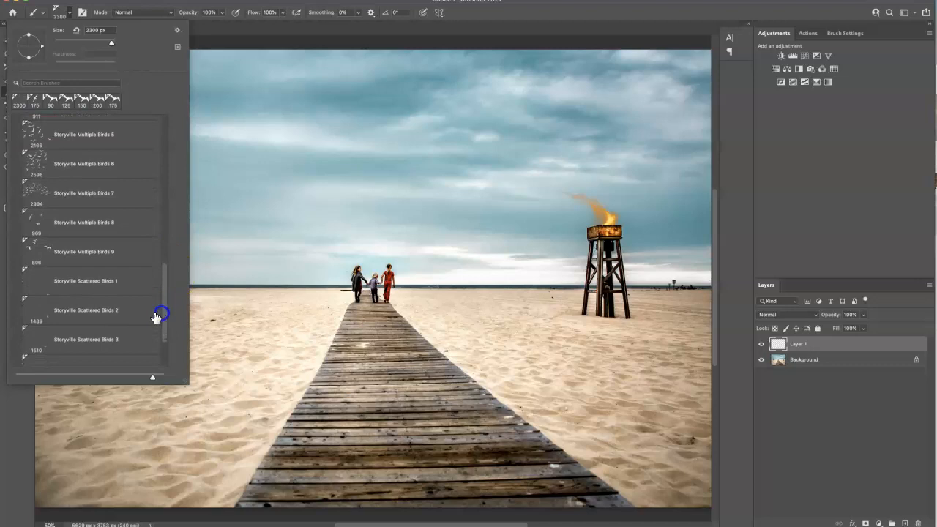
left_click(106, 339)
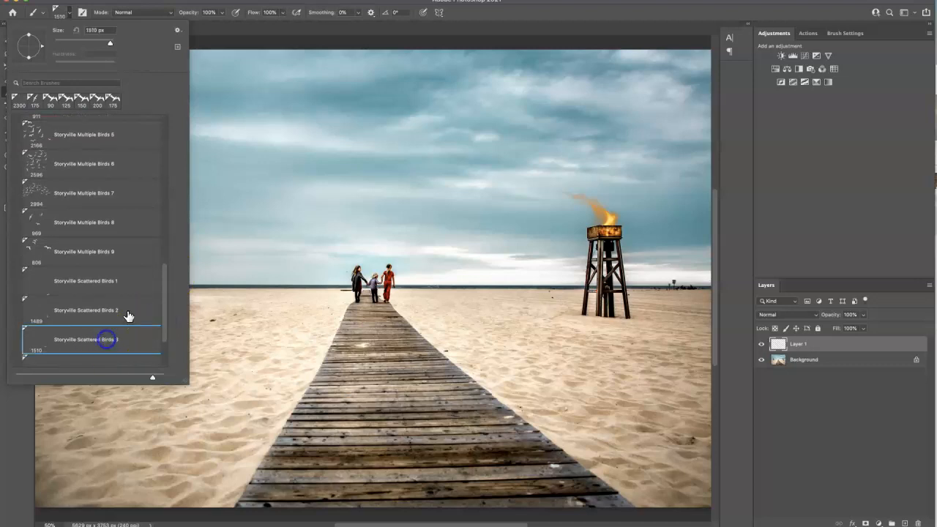
left_click(561, 17)
Try to paint trails of scattered birds across the sky above the family at a reduced brush size.
key("bracketleft")
key("bracketleft")
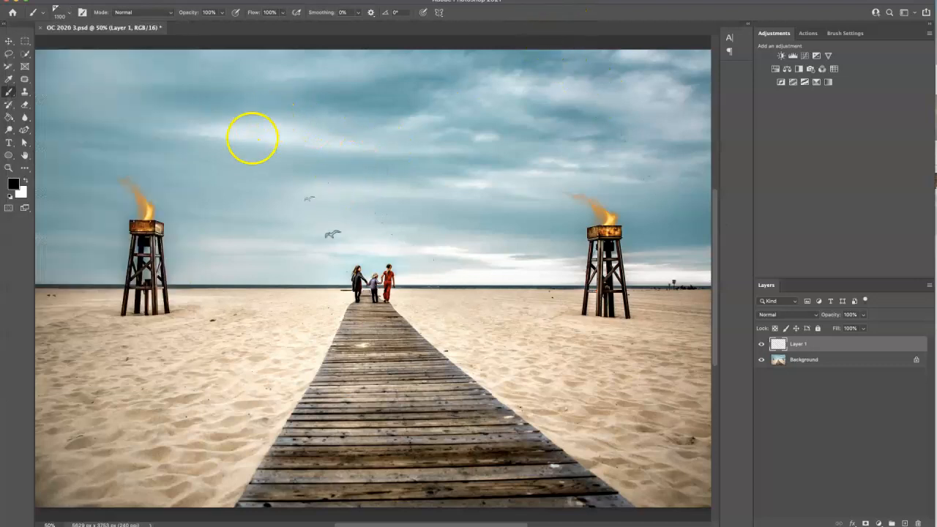
mouse_move(216, 154)
left_mouse_down()
mouse_move(236, 139)
mouse_move(292, 146)
left_mouse_up()
left_click_drag(363, 125, 379, 121)
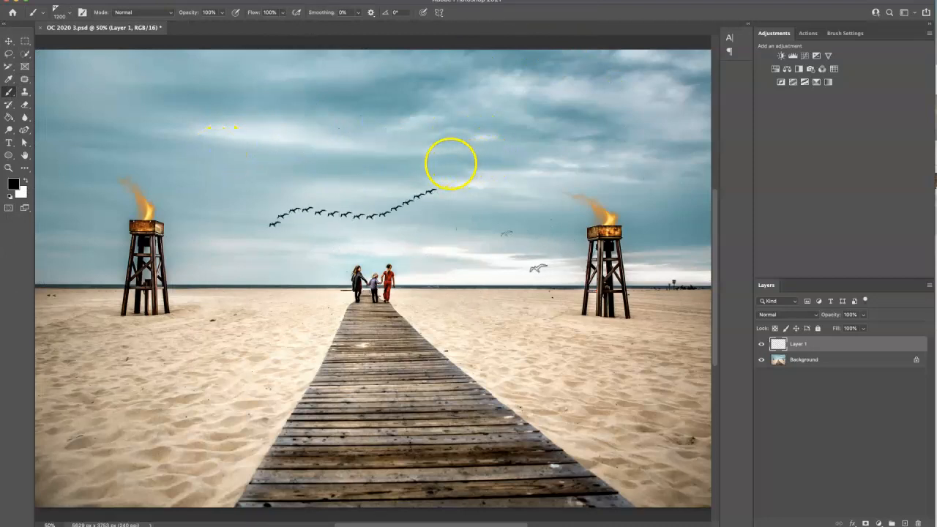
key("ctrl+z")
key("ctrl+z")
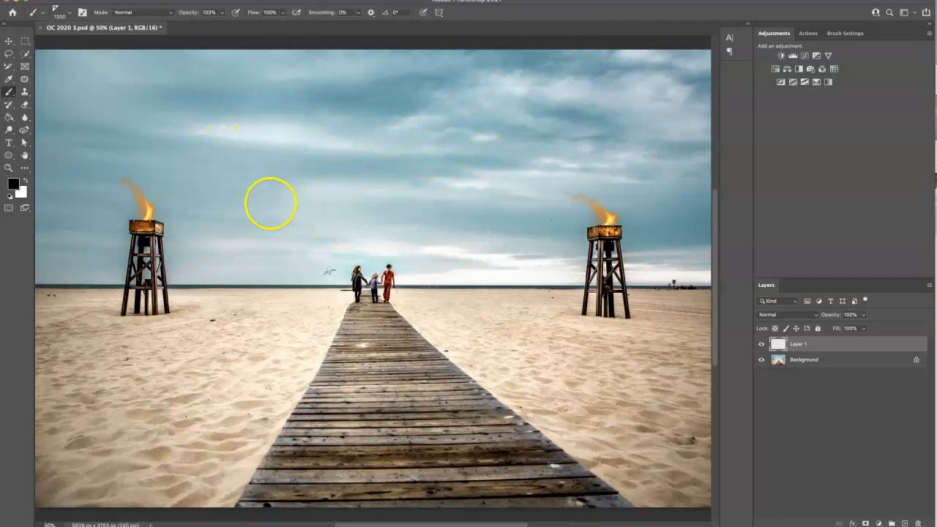
Try to paint a V-shaped formation of birds across the sky above the family and undo it.
left_click_drag(249, 144, 304, 171)
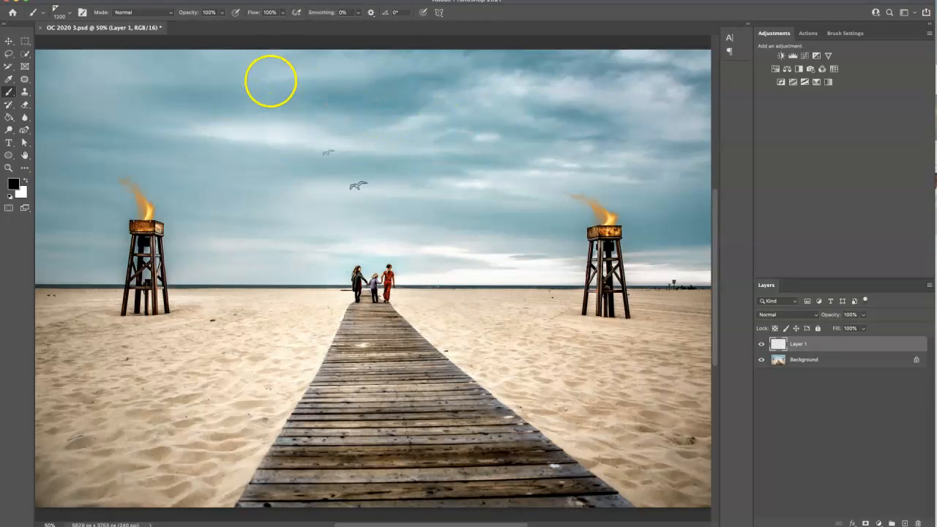
mouse_move(273, 48)
left_mouse_down()
mouse_move(347, 91)
mouse_move(303, 138)
mouse_move(237, 152)
left_mouse_up()
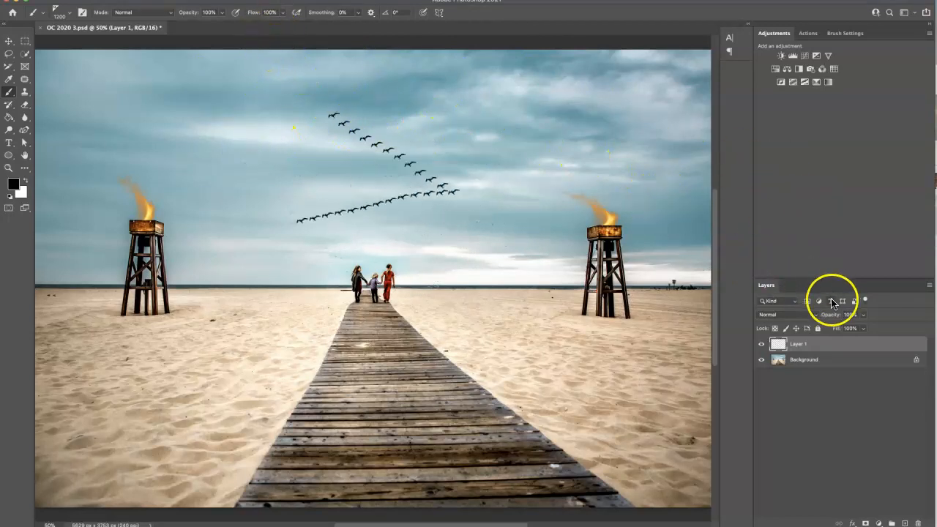
key("ctrl+z")
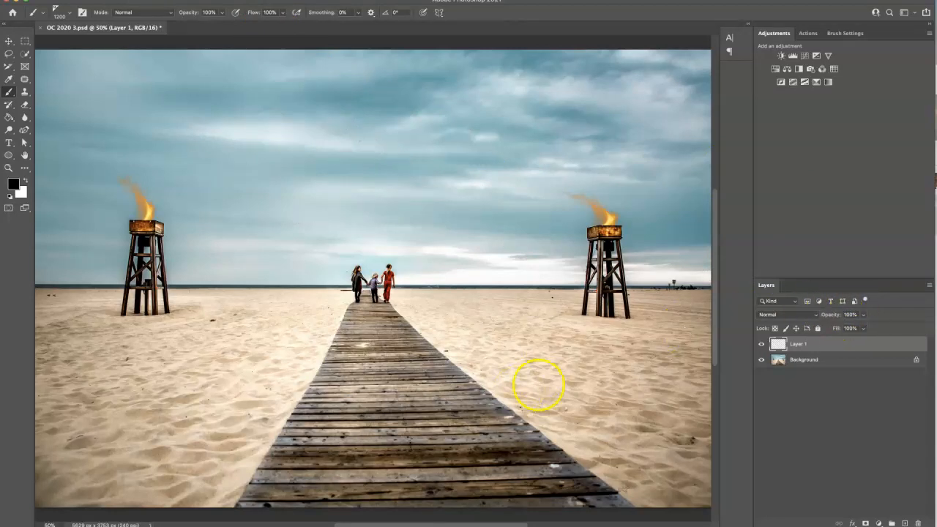
Choose the Storyville Scattered Birds 5 brush.
left_click(64, 15)
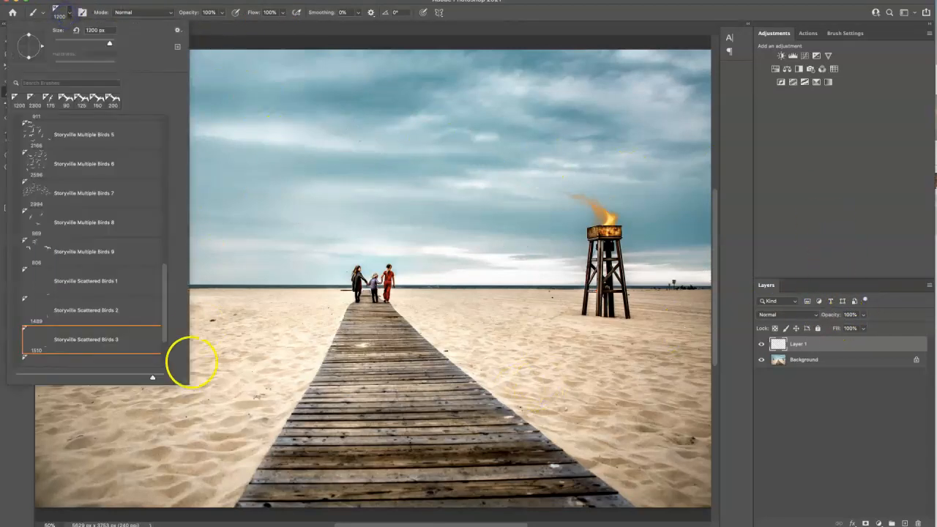
left_click_drag(165, 307, 164, 331)
left_click(104, 330)
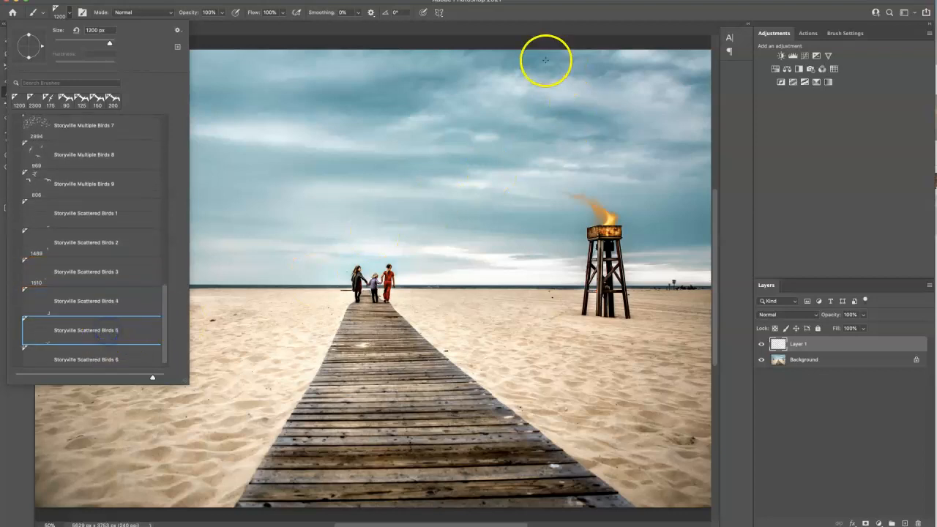
left_click(237, 225)
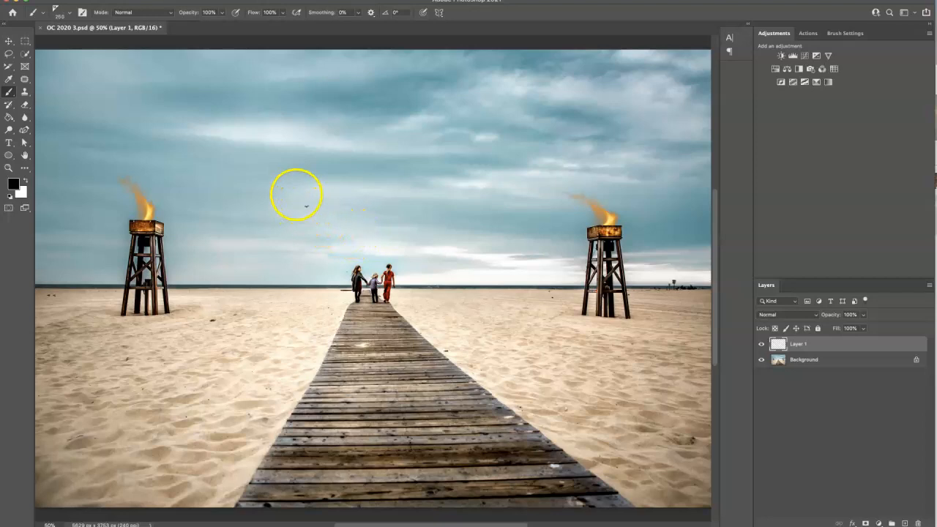
Try to paint scattered birds above the family with the brush enlarged in stages to 700 px, and undo the strokes.
key("bracketright")
key("bracketright")
key("bracketright")
key("bracketright")
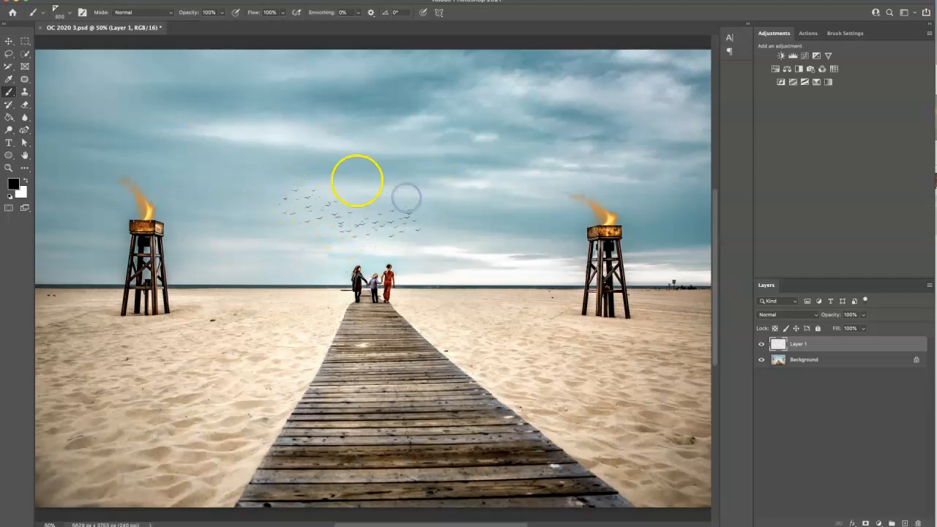
left_click(476, 230)
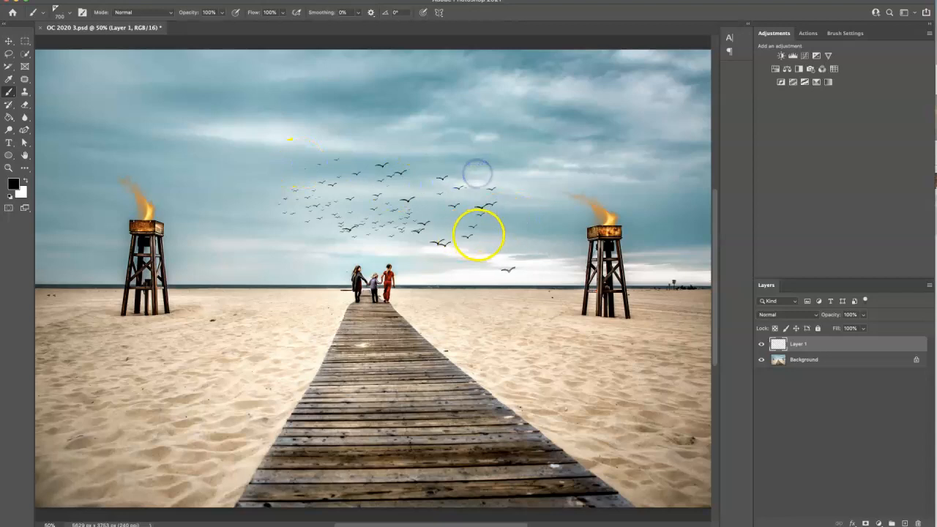
mouse_move(497, 273)
left_mouse_down()
mouse_move(470, 235)
mouse_move(445, 243)
mouse_move(453, 192)
mouse_move(336, 164)
left_mouse_up()
key("super+z")
key("super+z")
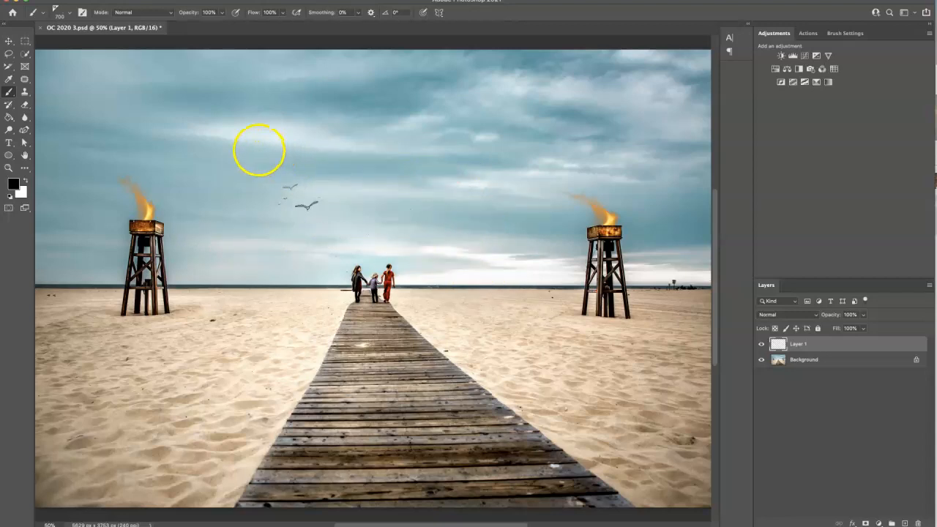
Try to paint a wide band of scattered birds across the sky at 700 px on Layer 1 and undo it.
mouse_move(248, 158)
left_mouse_down()
mouse_move(342, 144)
mouse_move(499, 141)
left_mouse_up()
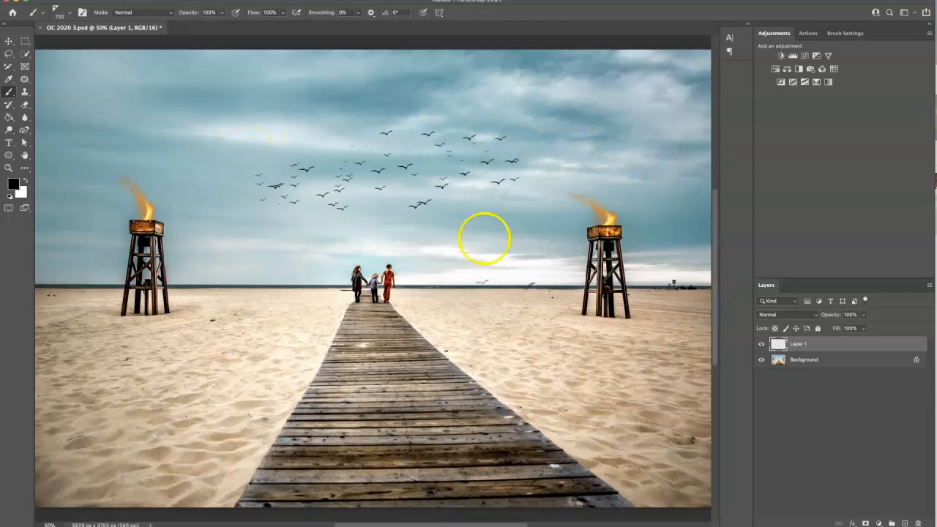
left_click(760, 351)
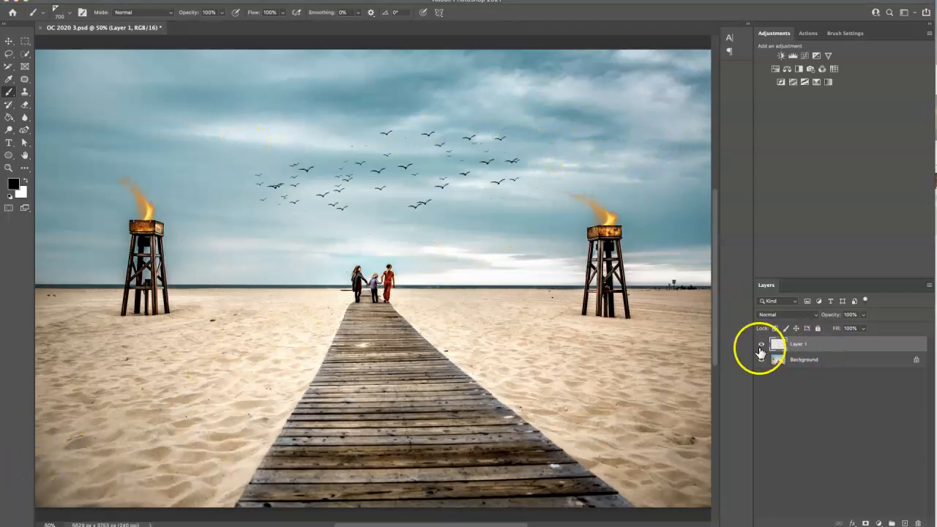
left_click(797, 344)
key("super+z")
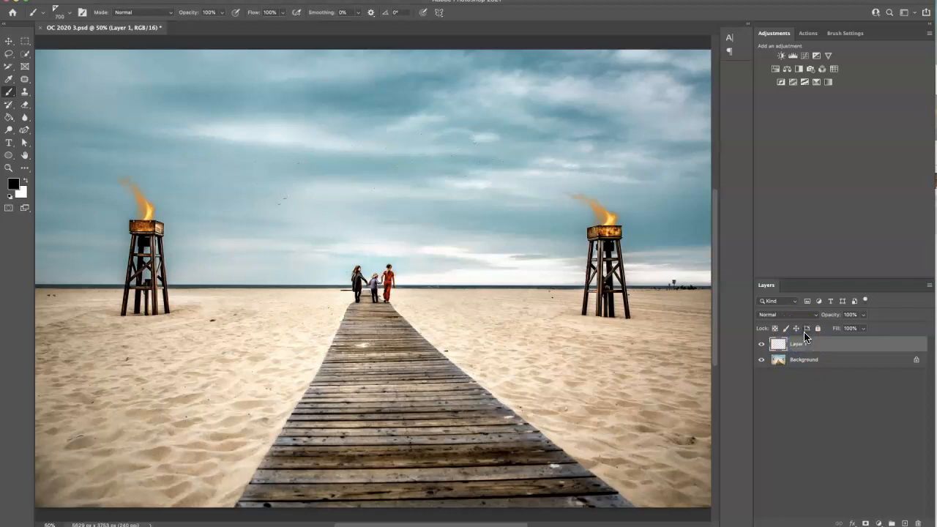
Try stamping small groups of birds beside the torches and near the family, undoing each group.
left_click(645, 238)
left_click(76, 245)
key("super+z")
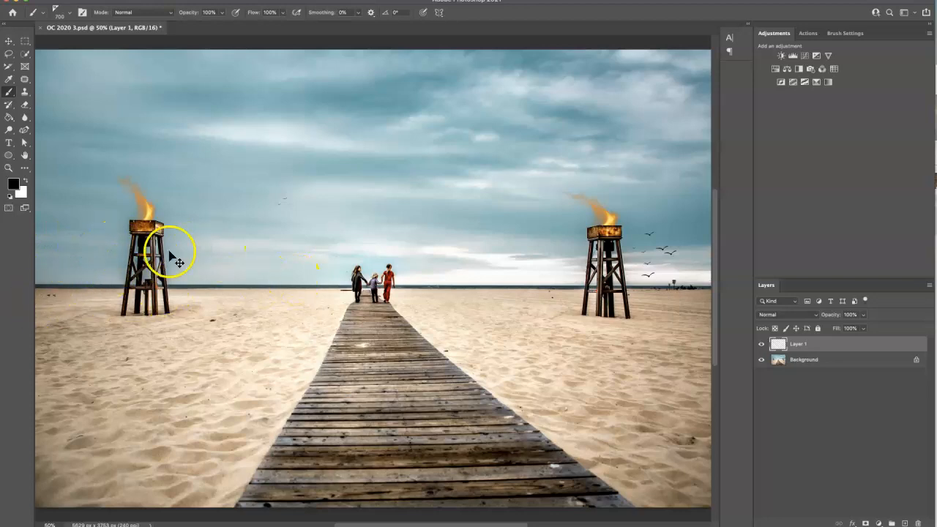
key("super+z")
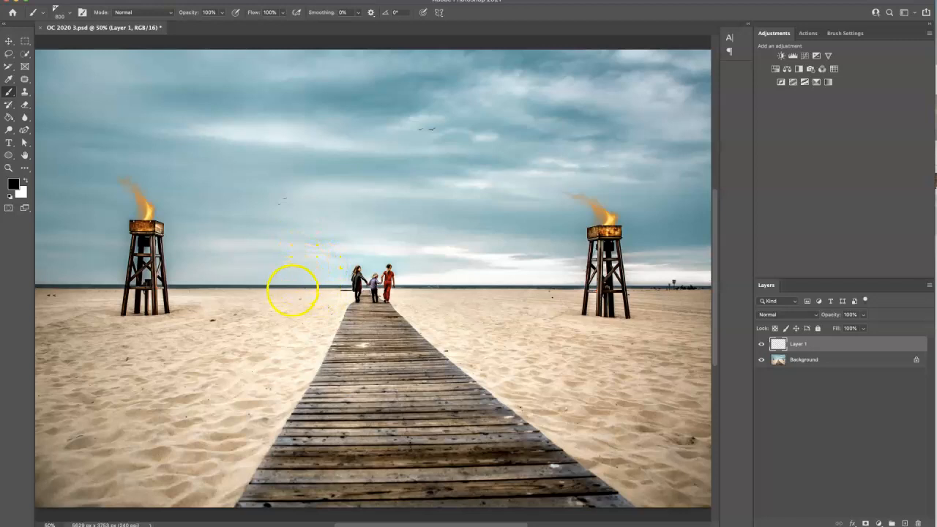
left_click(357, 296)
key("ctrl+z")
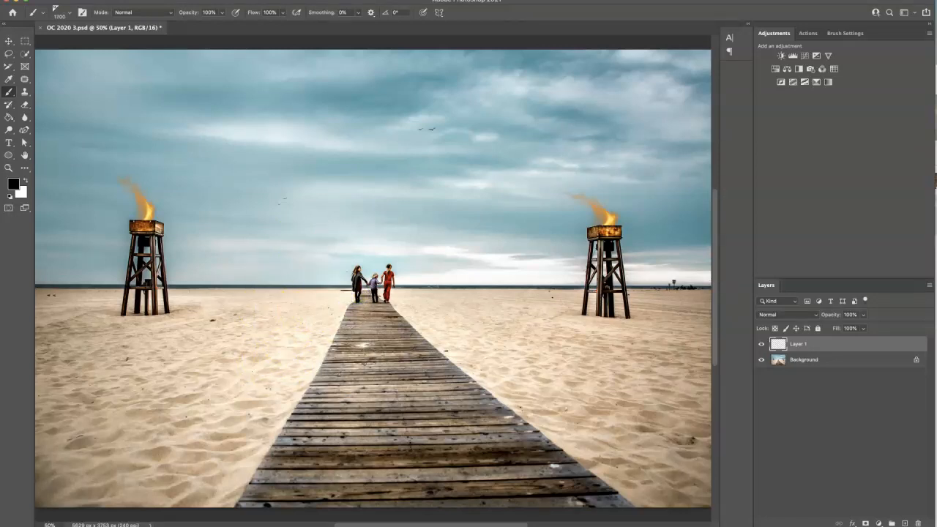
Try to paint large scattered birds over the sky at a 1700 px brush size and undo the stroke.
left_click(330, 132)
left_click_drag(330, 132, 450, 137)
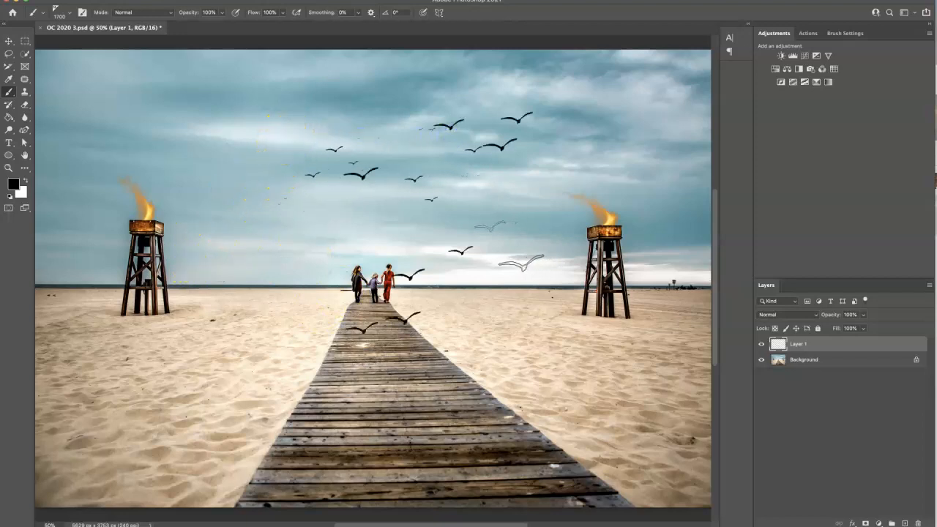
key("super+z")
Reduce the brush size to 1000 px and paint a flock of scattered birds in the sky above the family.
key("[")
key("[")
key("[")
key("[")
key("[")
key("[")
key("[")
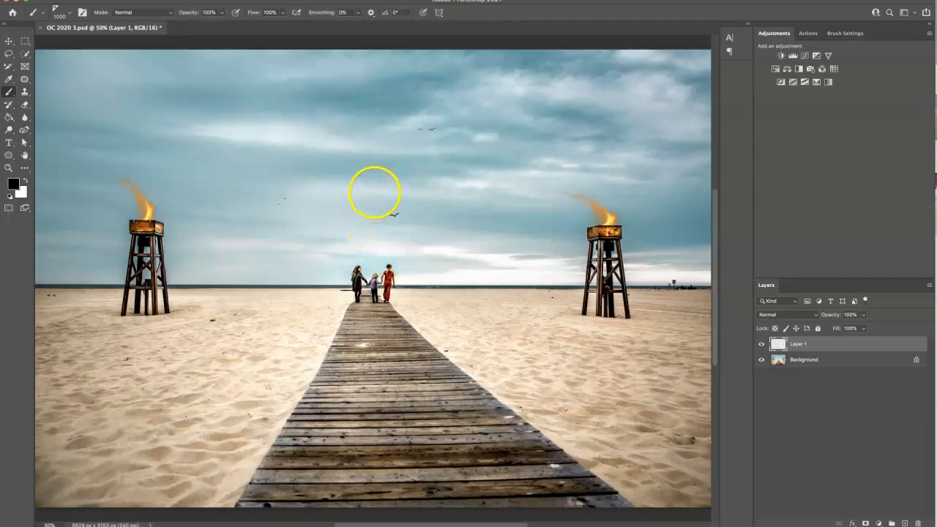
left_click(347, 148)
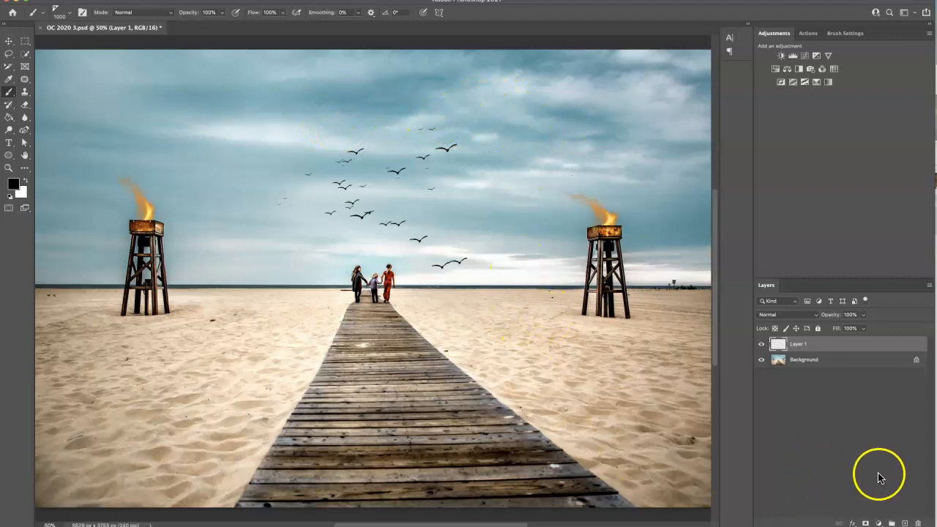
Add a layer mask to the bird layer and choose the Soft Round brush with black as the foreground colour.
left_click(867, 522)
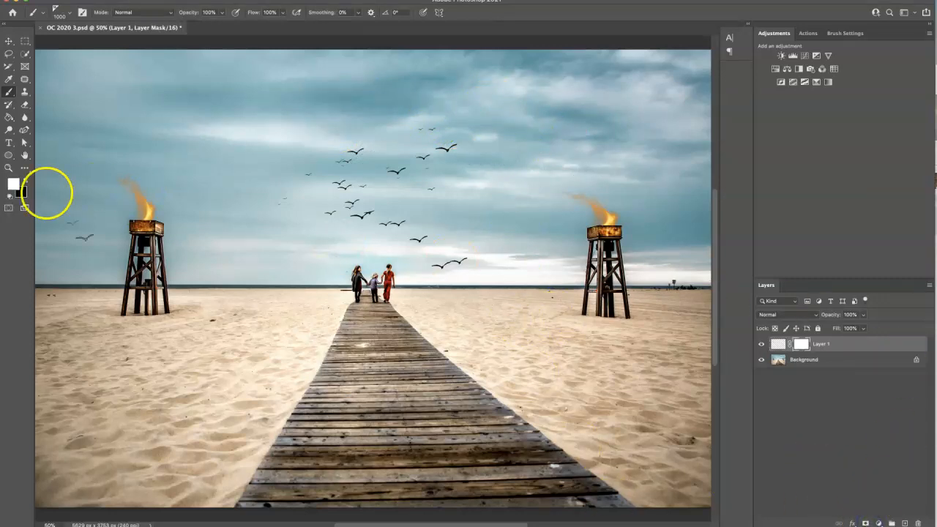
left_click(23, 181)
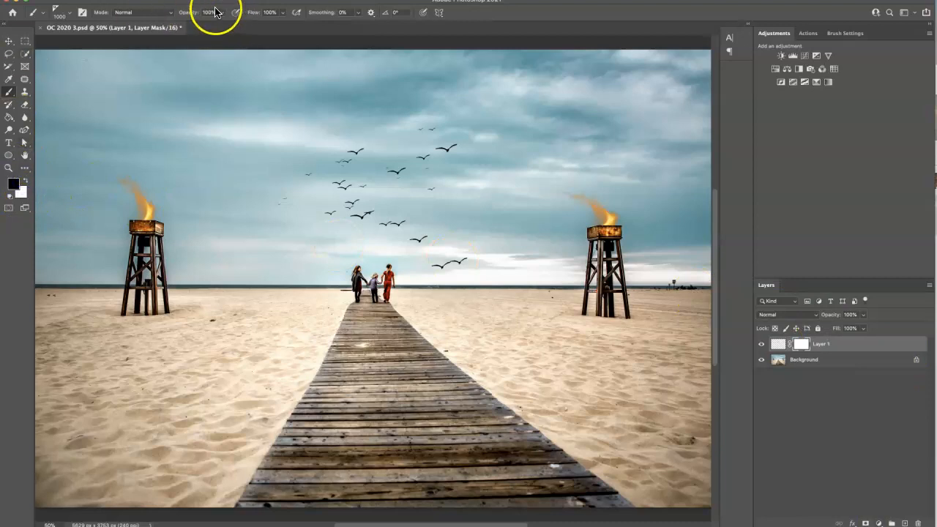
left_click(69, 13)
left_click_drag(168, 306, 166, 105)
left_click(18, 122)
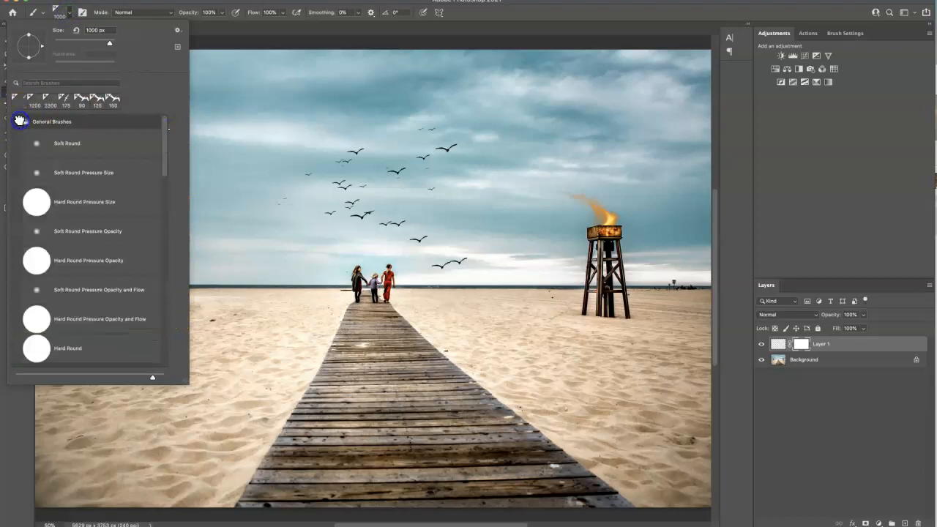
left_click(61, 143)
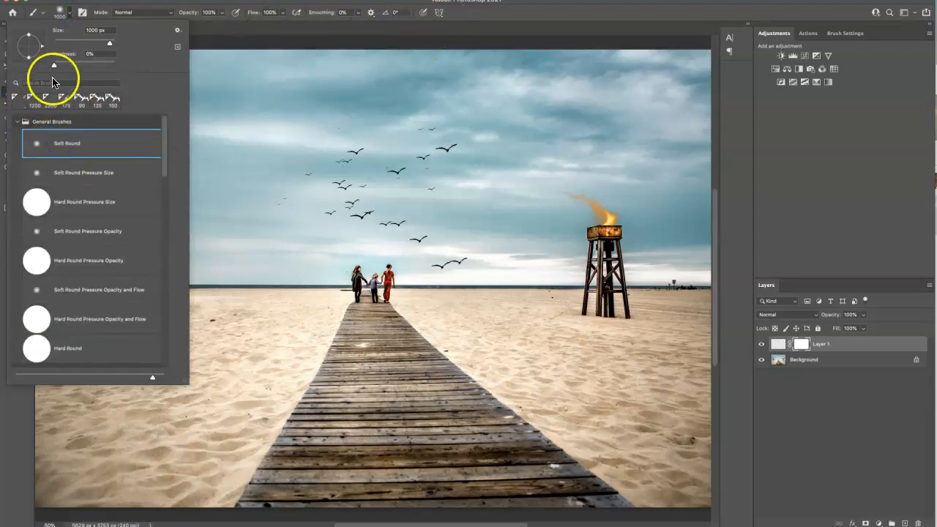
left_click(485, 15)
Shrink the brush to 250 px and mask out the large bird at the flock's upper right and the stray birds along its lower right edge.
key("bracketleft")
key("bracketleft")
key("bracketleft")
key("bracketleft")
key("bracketleft")
key("bracketleft")
key("bracketleft")
key("bracketleft")
key("bracketleft")
key("bracketleft")
key("bracketleft")
left_click(448, 149)
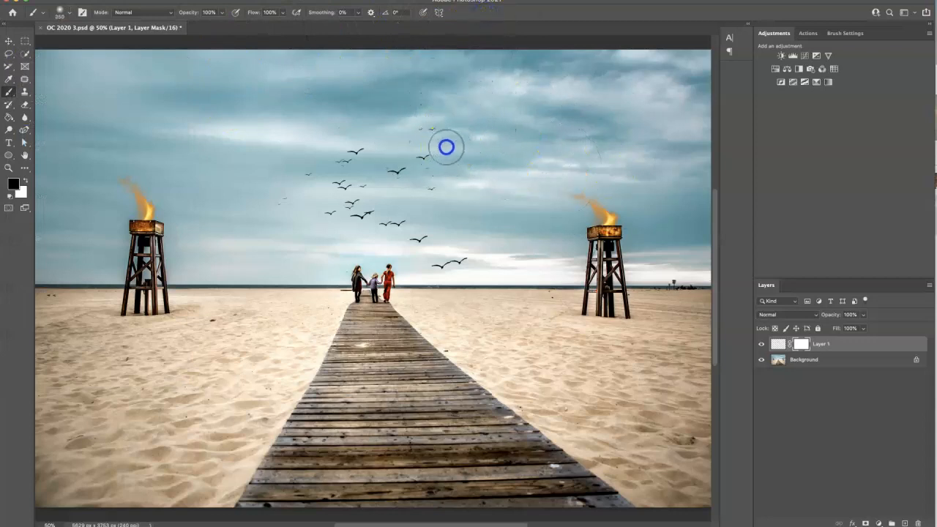
left_click_drag(439, 262, 491, 254)
left_click_drag(446, 188, 434, 194)
left_click_drag(416, 246, 407, 245)
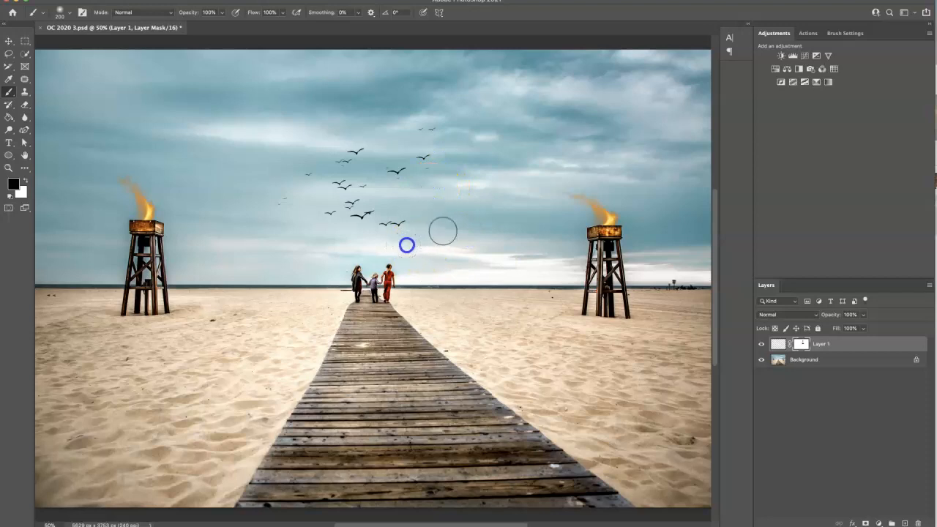